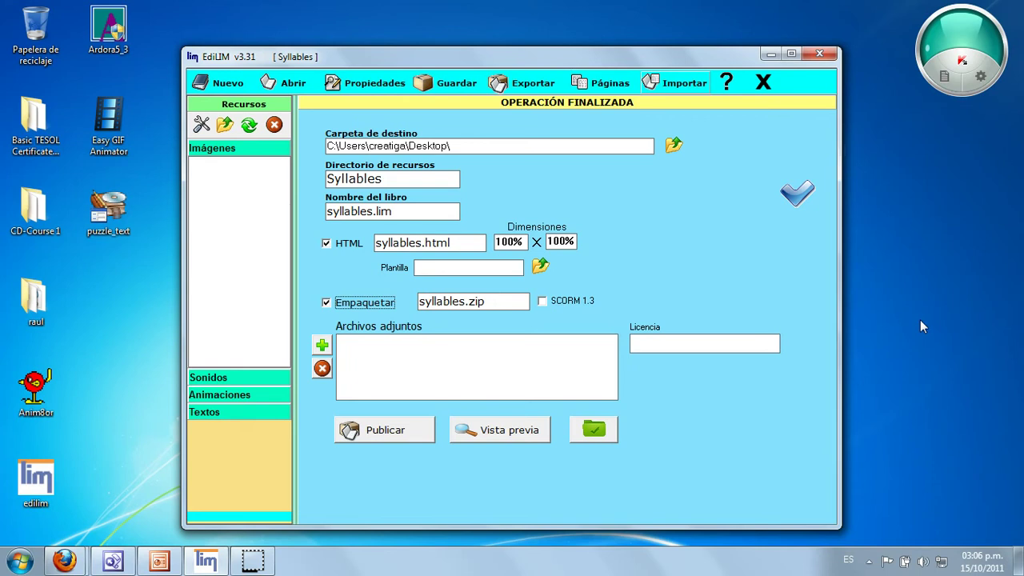
Step: Start a new empty book, confirming that all existing pages will be erased
{"action": "left_click", "coordinate": [228, 84]}
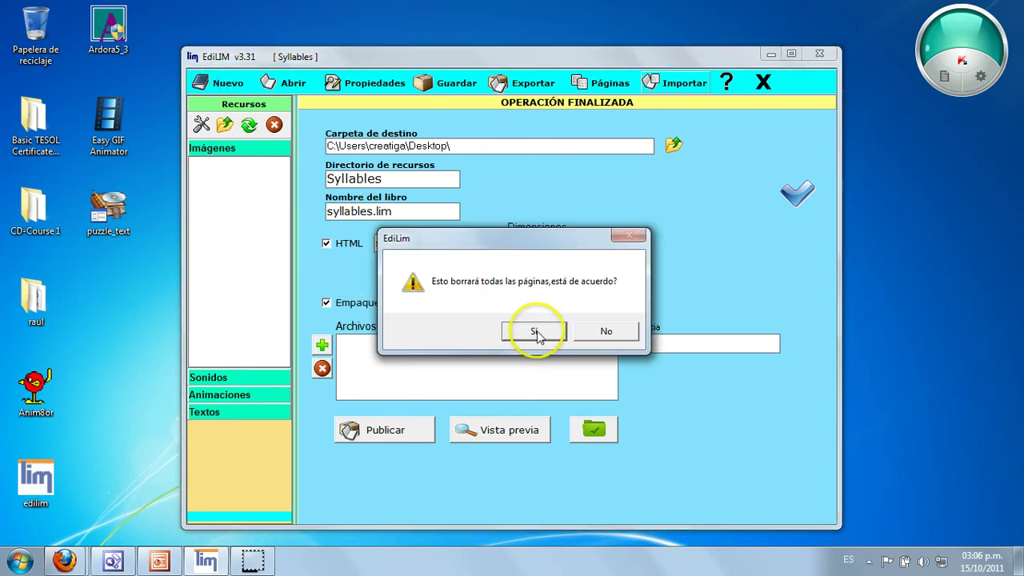
{"action": "left_click", "coordinate": [534, 331]}
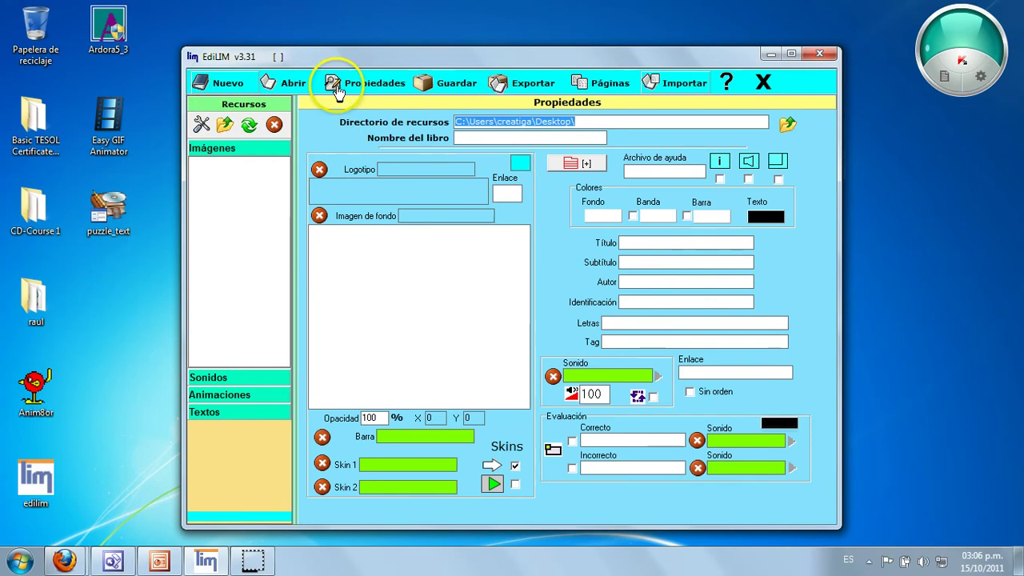
Step: Enter 'Syllables' as the book name in Propiedades
{"action": "left_click", "coordinate": [456, 138]}
{"action": "type", "text": "Syll"}
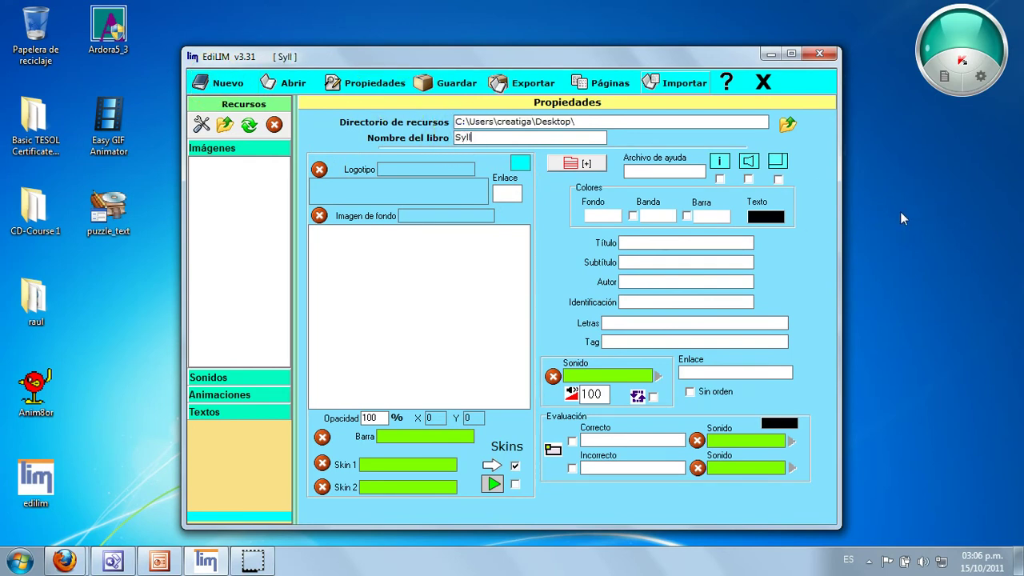
{"action": "type", "text": "ables"}
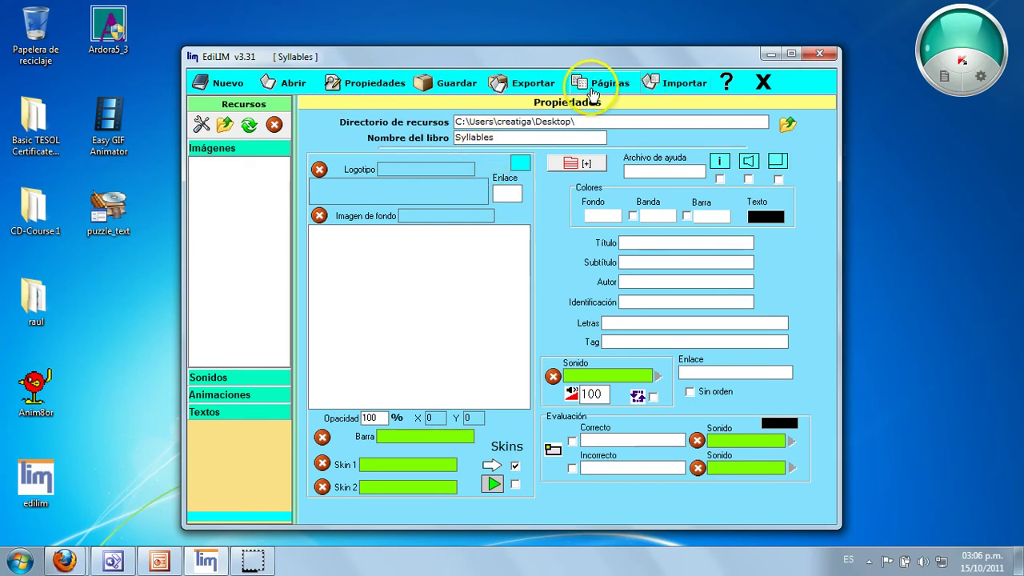
Step: Add an Arrastrar textos page from the word-based (Palabras) activity types
{"action": "left_click", "coordinate": [601, 83]}
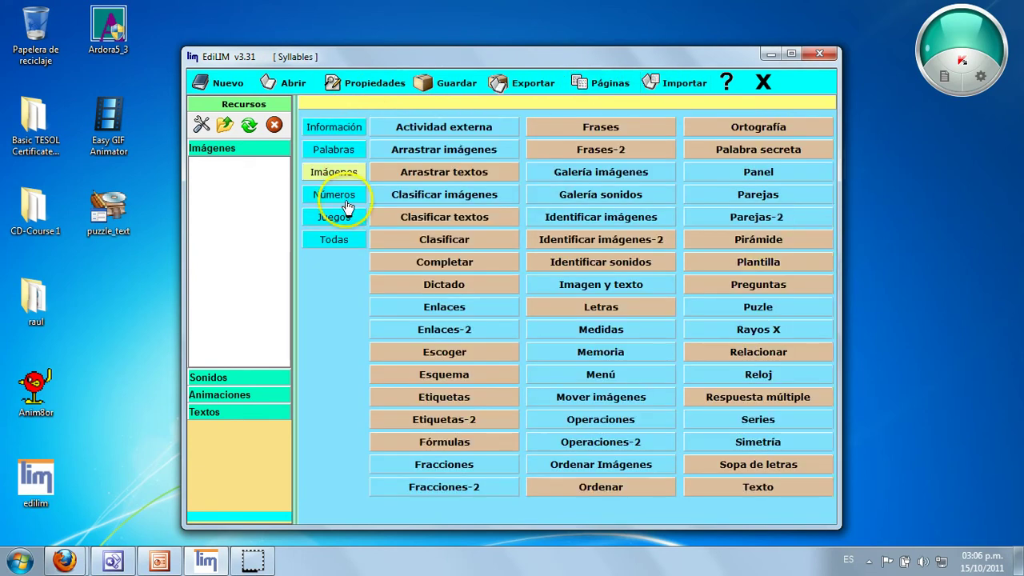
{"action": "left_click", "coordinate": [335, 239]}
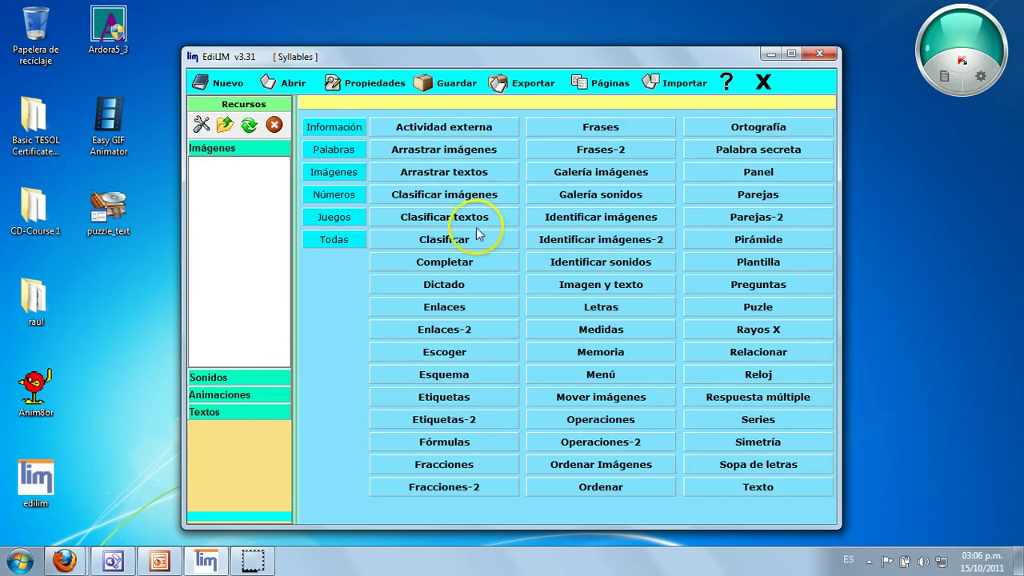
{"action": "left_click", "coordinate": [327, 149]}
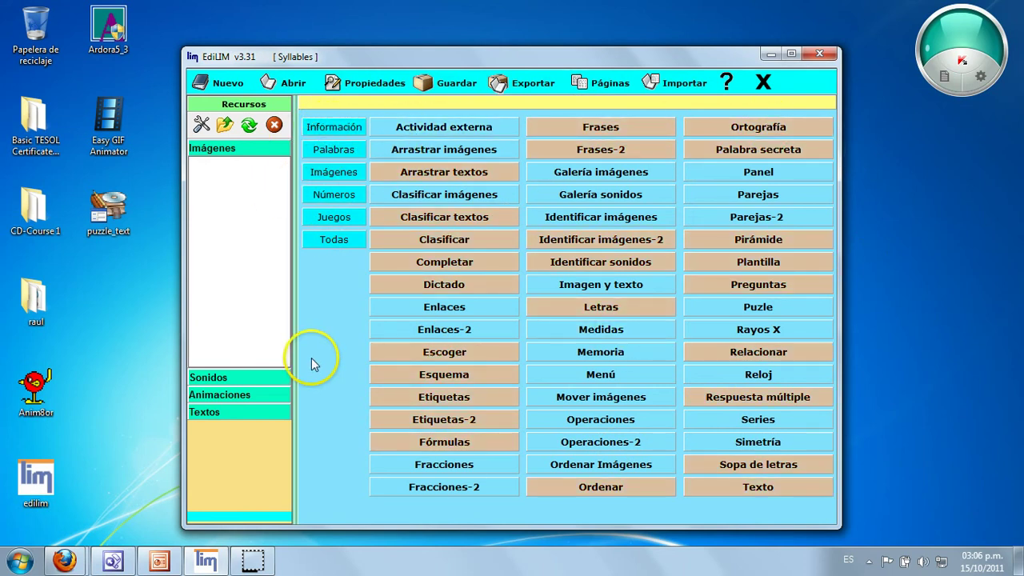
{"action": "left_click", "coordinate": [409, 173]}
{"action": "left_click", "coordinate": [376, 117]}
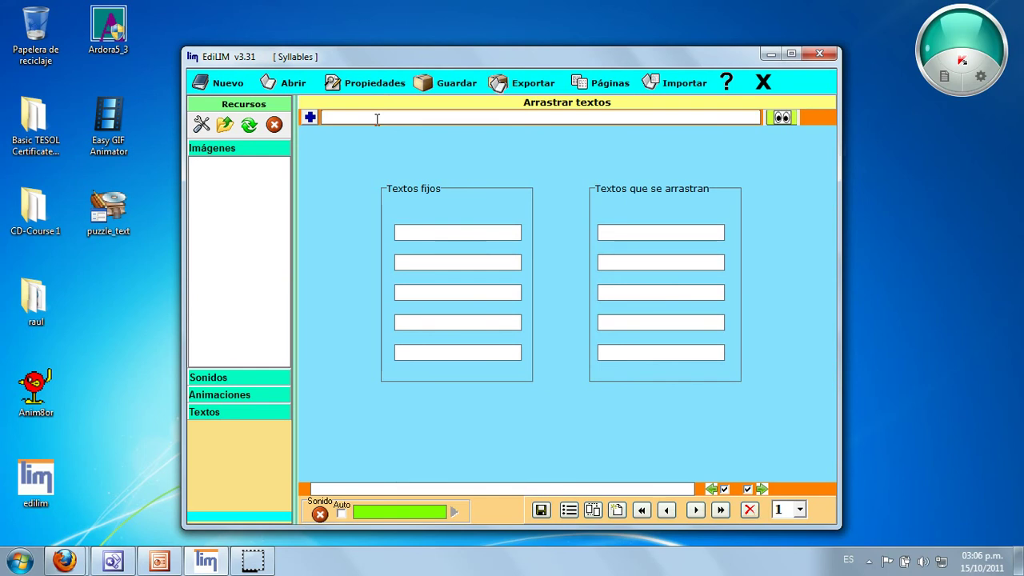
Step: Enter the page instruction '"Arrastra" las partes para formar enunciados correctos.'
{"action": "type", "text": "Arrastra\""}
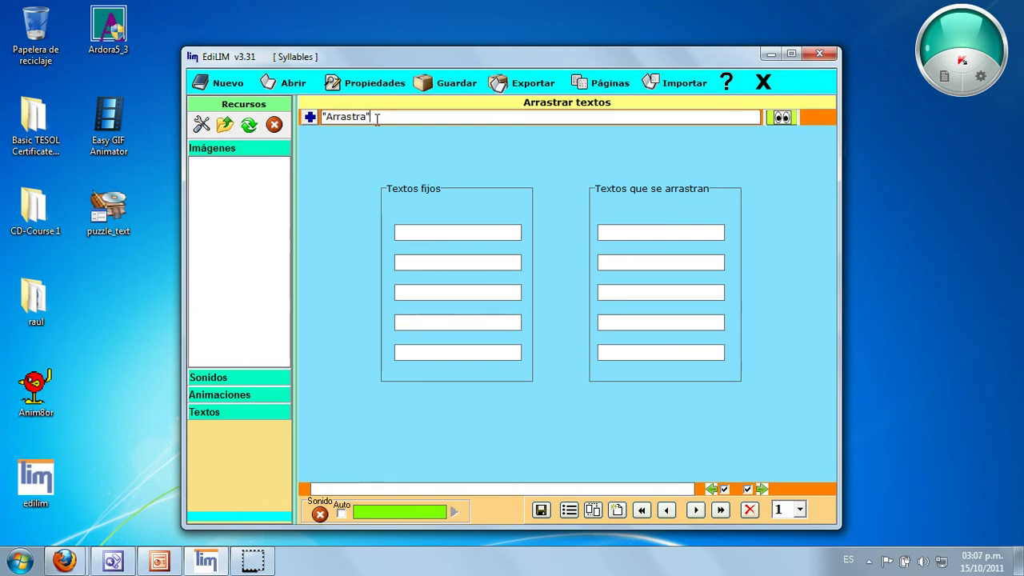
{"action": "type", "text": " las pa"}
{"action": "type", "text": "rte"}
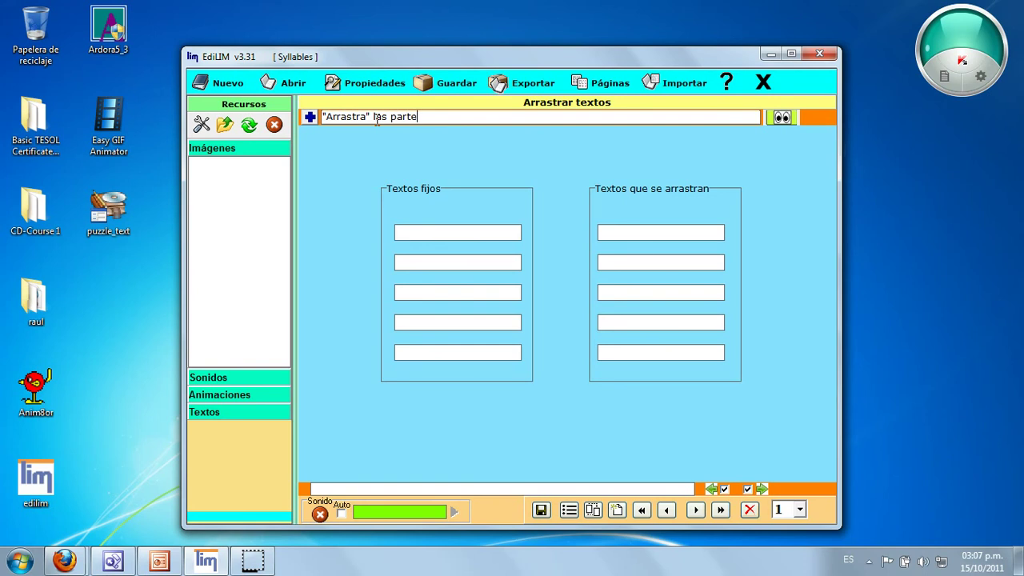
{"action": "type", "text": "s para fo"}
{"action": "type", "text": "rmar enun"}
{"action": "type", "text": "ciados co"}
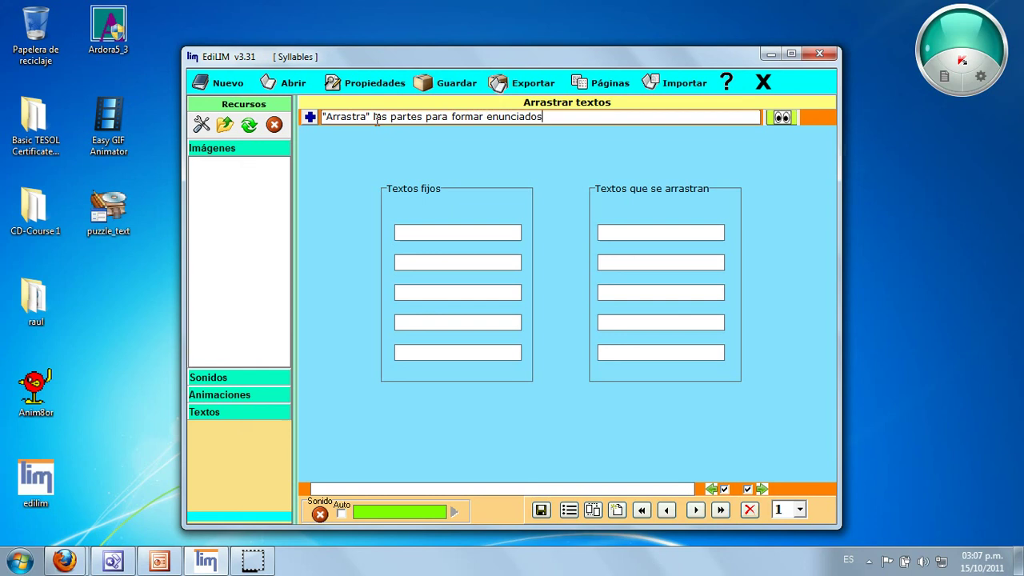
{"action": "type", "text": "rrectos"}
{"action": "type", "text": "."}
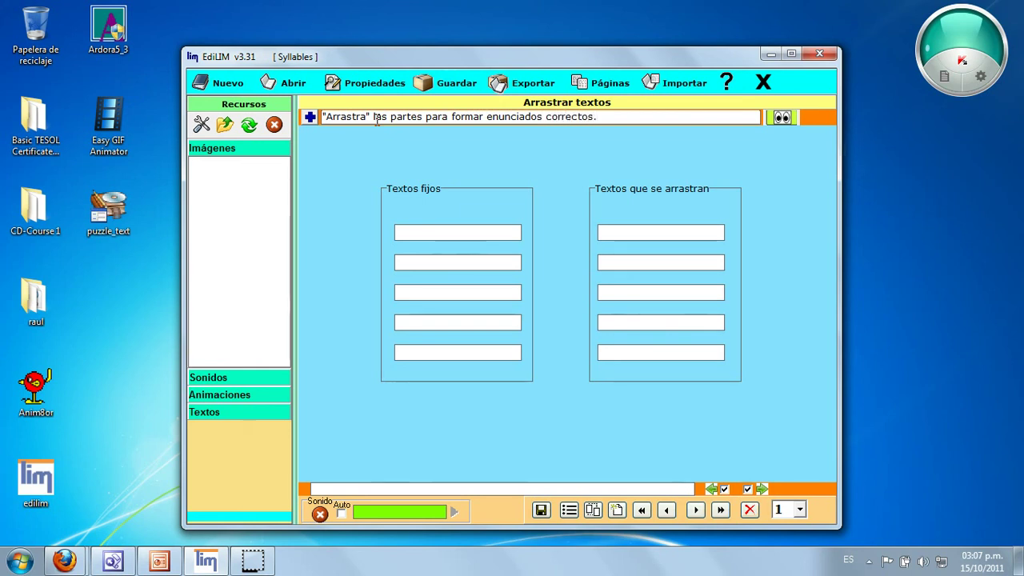
{"action": "left_click", "coordinate": [794, 312]}
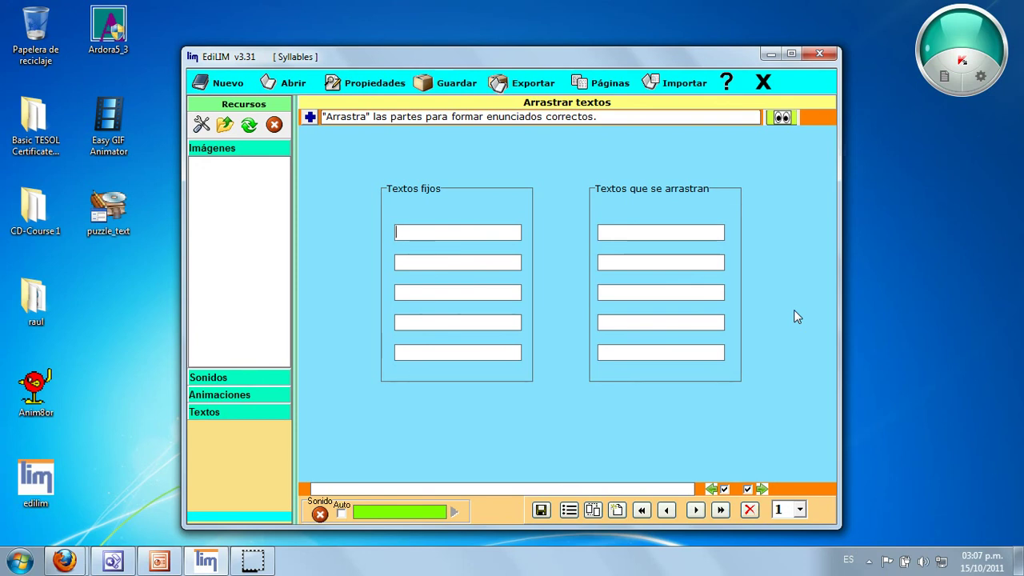
Step: Pair the fixed text '"Grape" has' with the draggable text 'one syllable.'
{"action": "left_click", "coordinate": [883, 450]}
{"action": "type", "text": "\""}
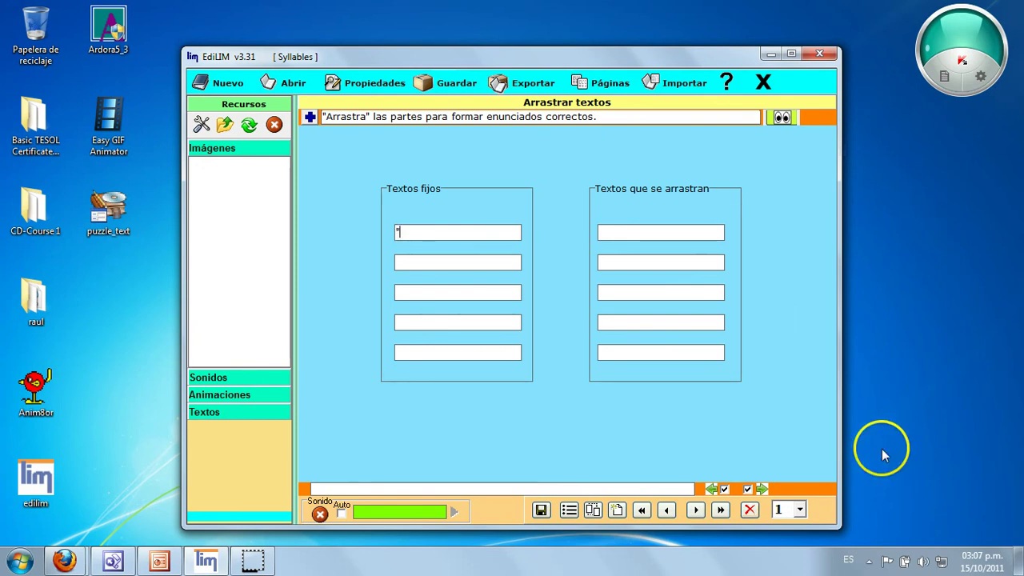
{"action": "type", "text": "Grape"}
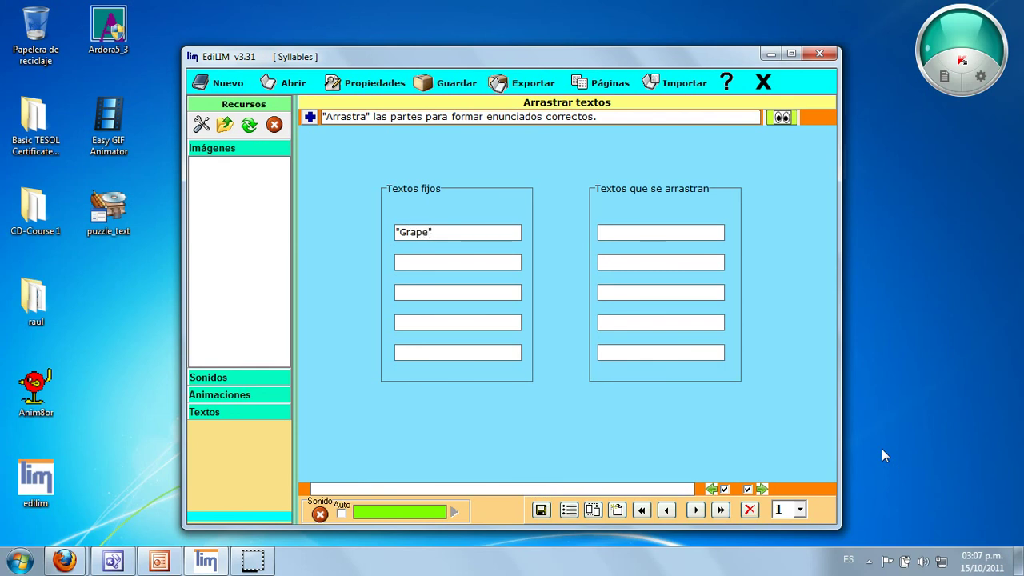
{"action": "type", "text": "has"}
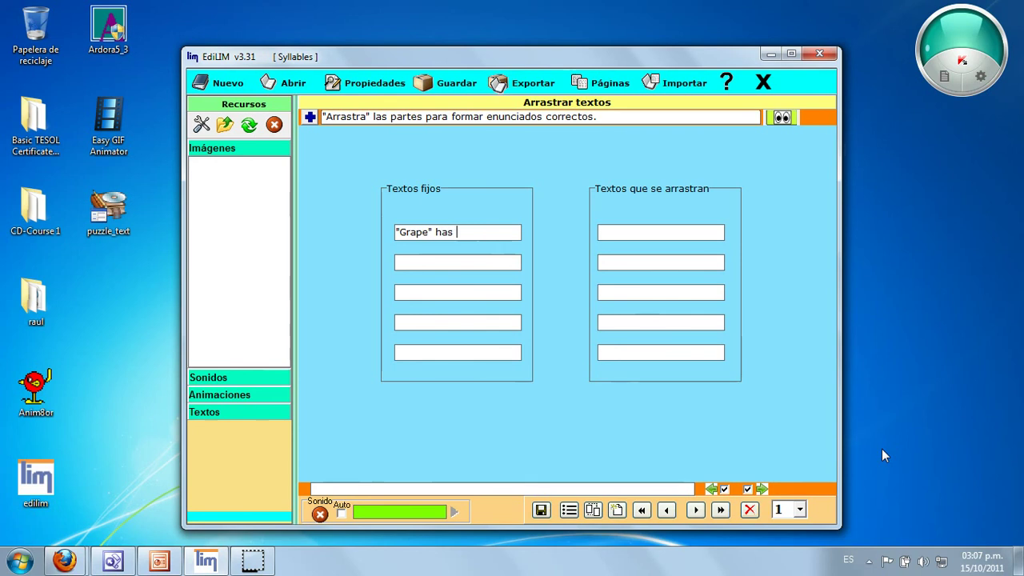
{"action": "left_click", "coordinate": [663, 227]}
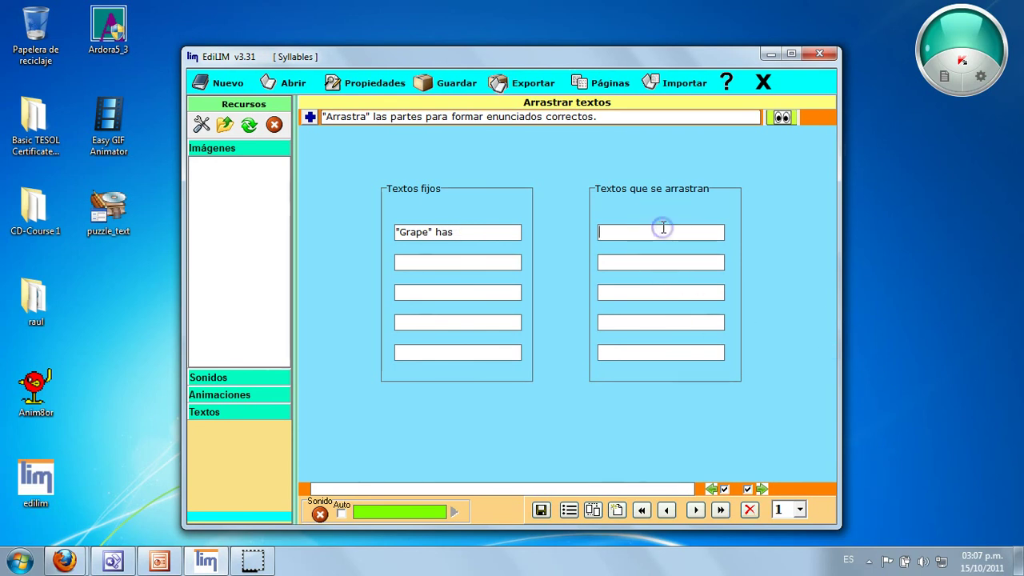
{"action": "type", "text": "one syllab"}
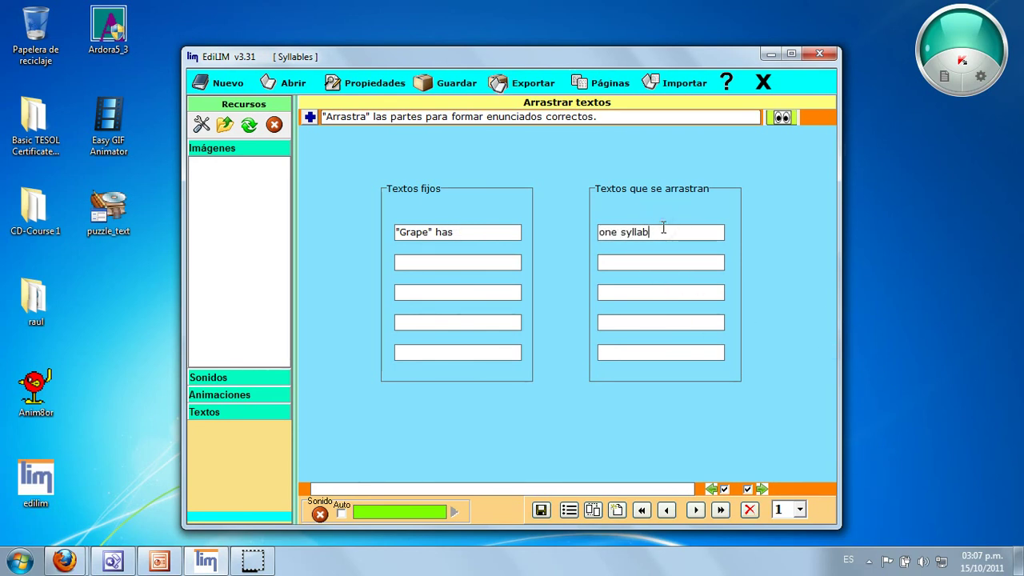
{"action": "type", "text": "le."}
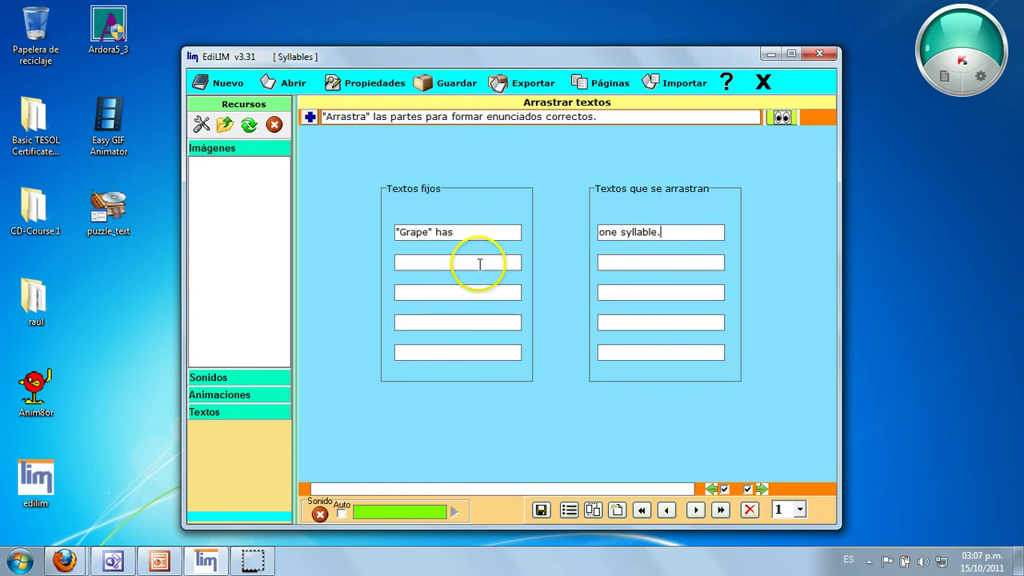
Step: Pair '"Apple" has' with 'two syllables.' and begin the third fixed text for Tomato
{"action": "left_click", "coordinate": [462, 263]}
{"action": "type", "text": "apple"}
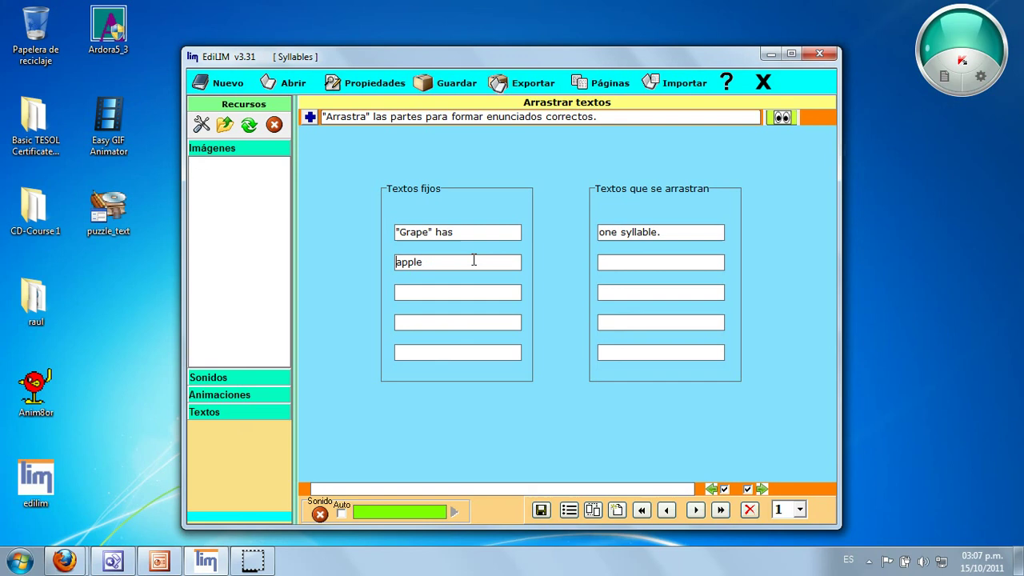
{"action": "type", "text": "\"Apple"}
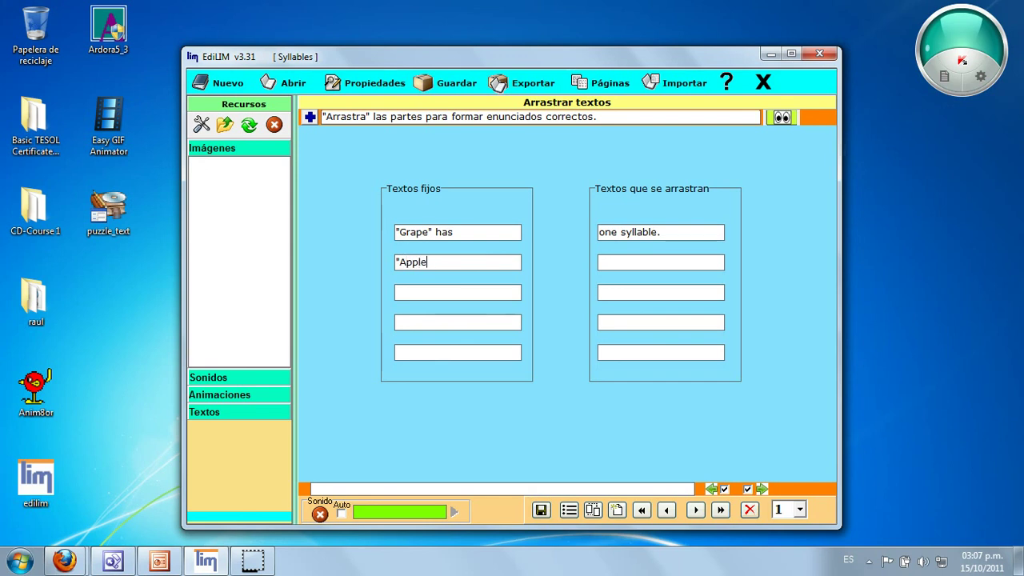
{"action": "type", "text": "\" has"}
{"action": "left_click", "coordinate": [633, 265]}
{"action": "type", "text": "two syllable"}
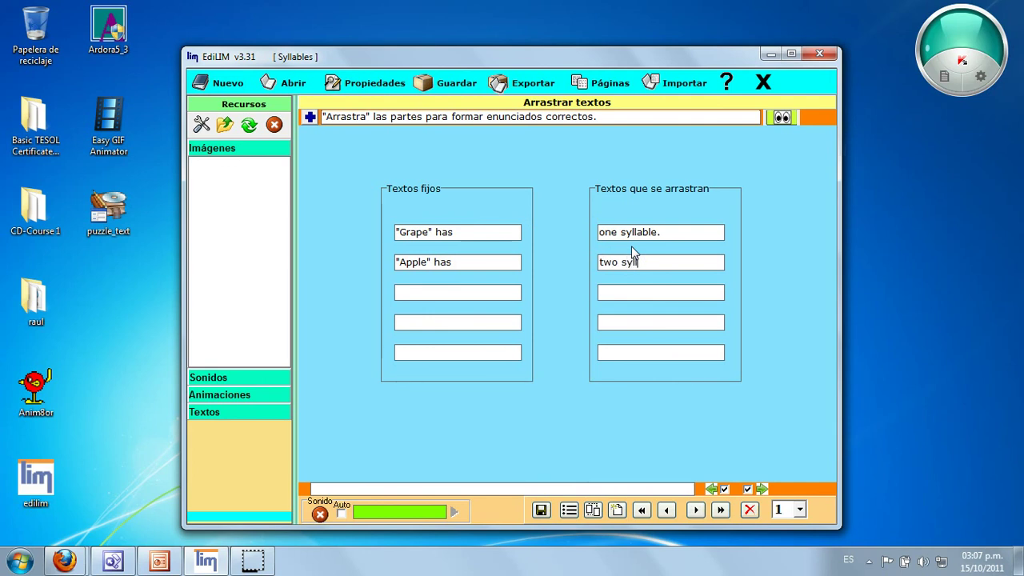
{"action": "type", "text": "s."}
{"action": "left_click", "coordinate": [454, 296]}
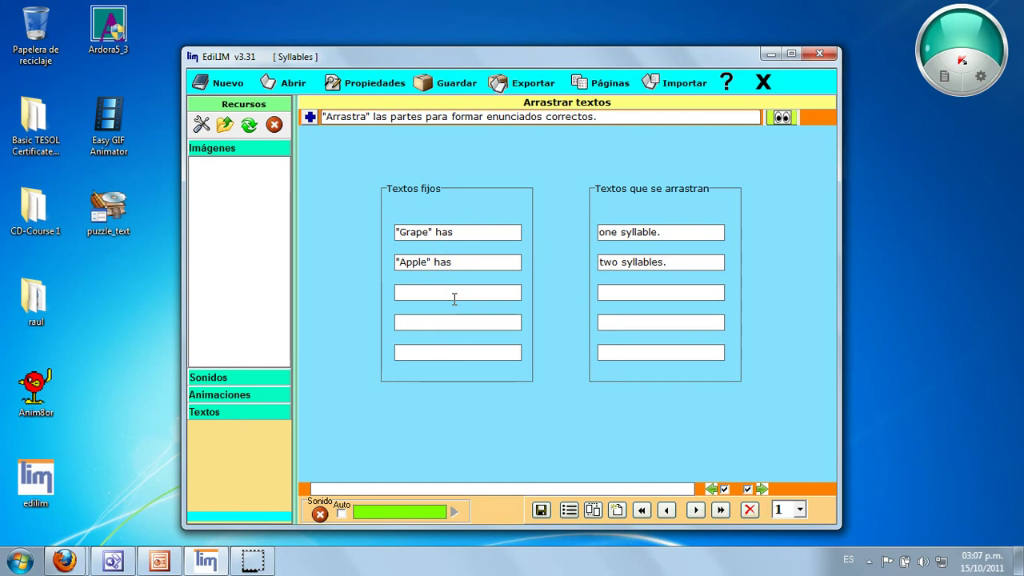
{"action": "type", "text": "\"Toamto\" ha"}
{"action": "type", "text": "s"}
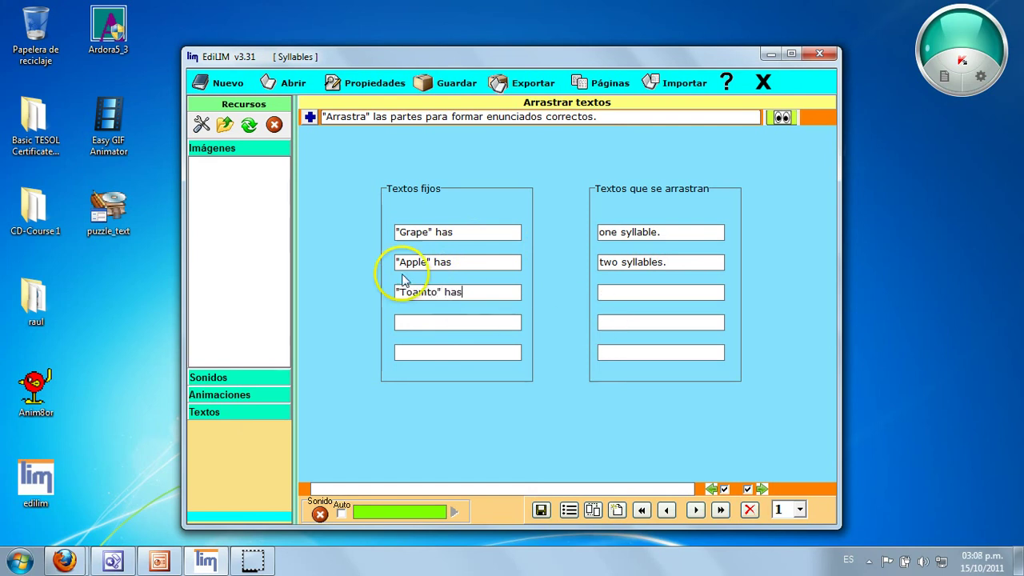
Step: Correct the third fixed text to '"Tomato" has' and pair it with 'three syllables.'
{"action": "left_click", "coordinate": [425, 293]}
{"action": "type", "text": "a"}
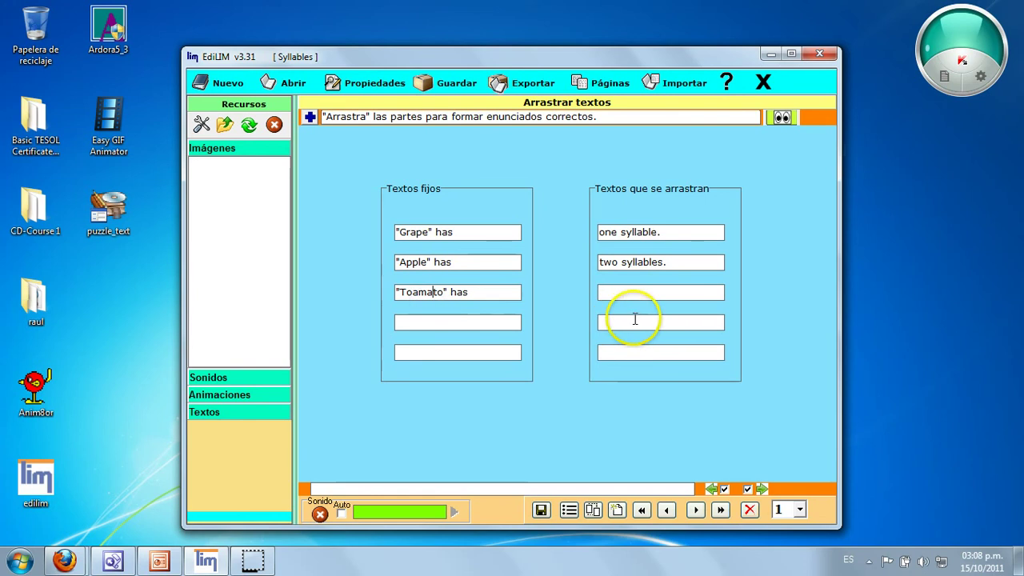
{"action": "left_click", "coordinate": [415, 293]}
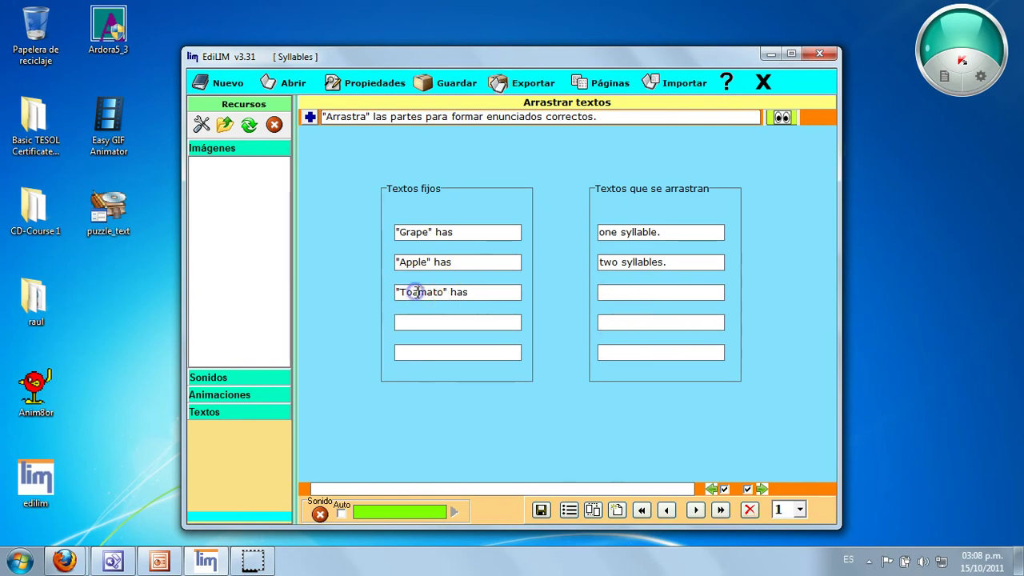
{"action": "key", "text": "BackSpace"}
{"action": "left_click", "coordinate": [629, 291]}
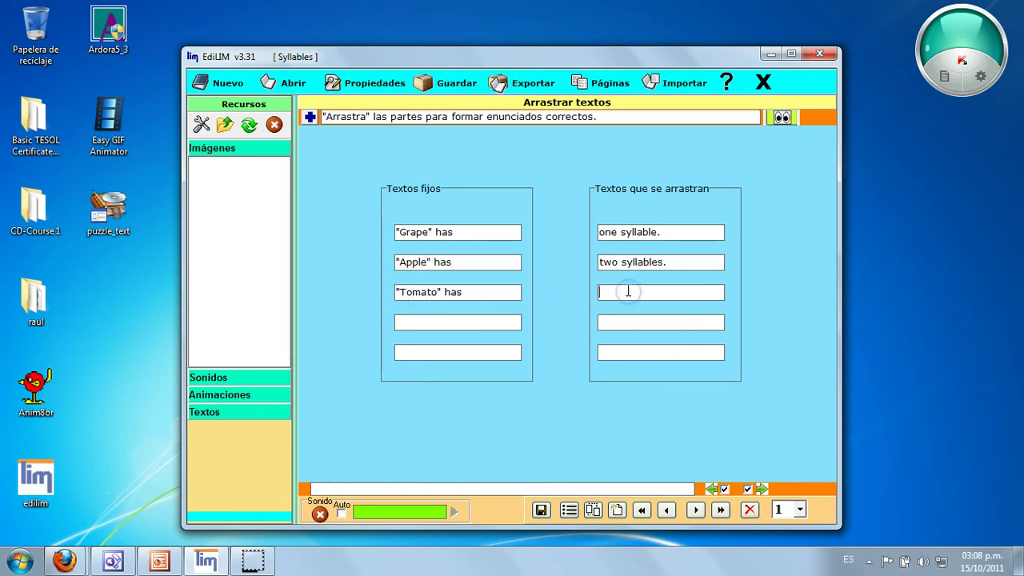
{"action": "type", "text": "threesyllab"}
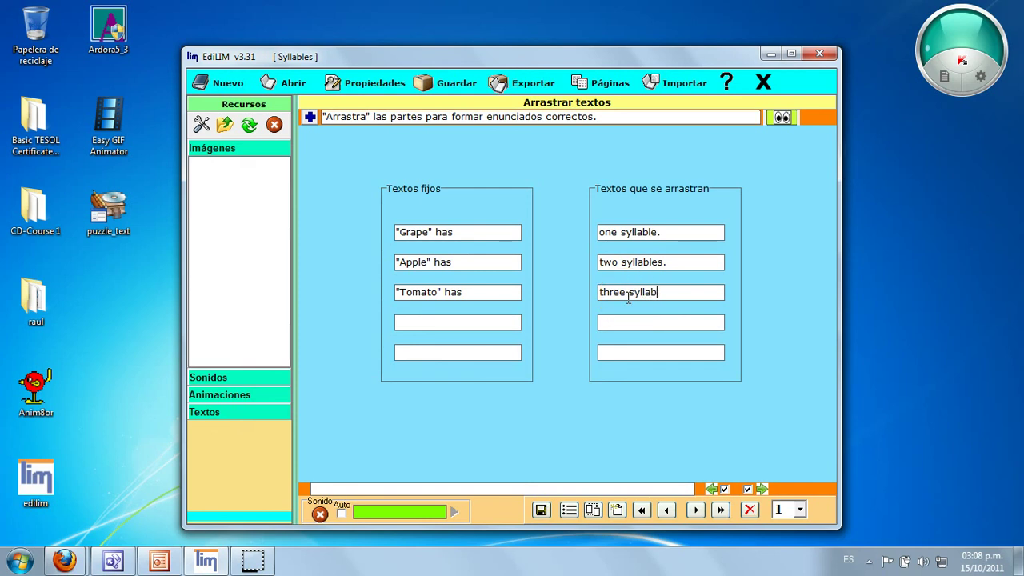
{"action": "type", "text": "les."}
Step: Add the fourth pair: '"Watermelon" has' with 'four syllables.'
{"action": "left_click", "coordinate": [431, 319]}
{"action": "type", "text": "\"Watermel"}
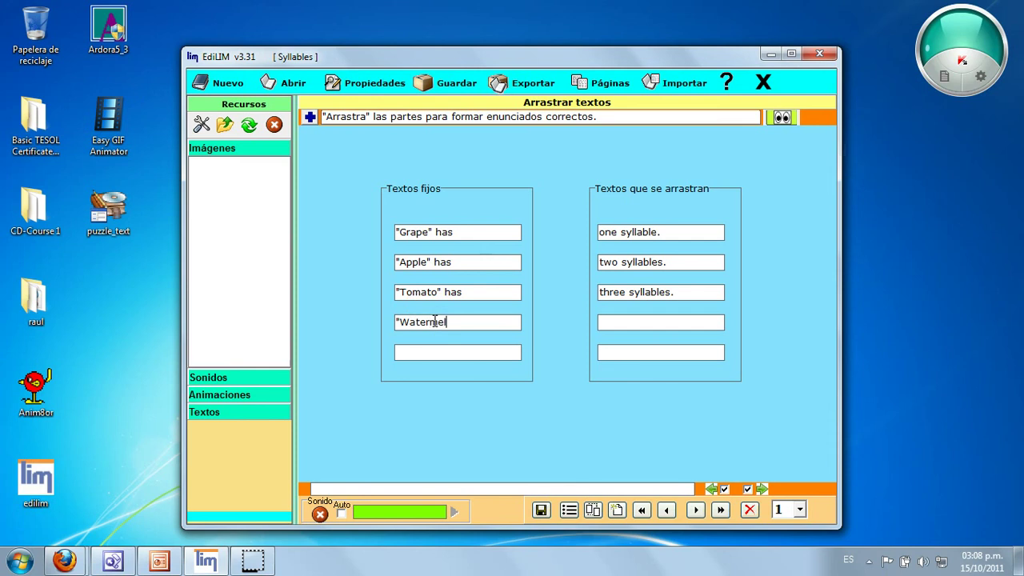
{"action": "type", "text": "on"}
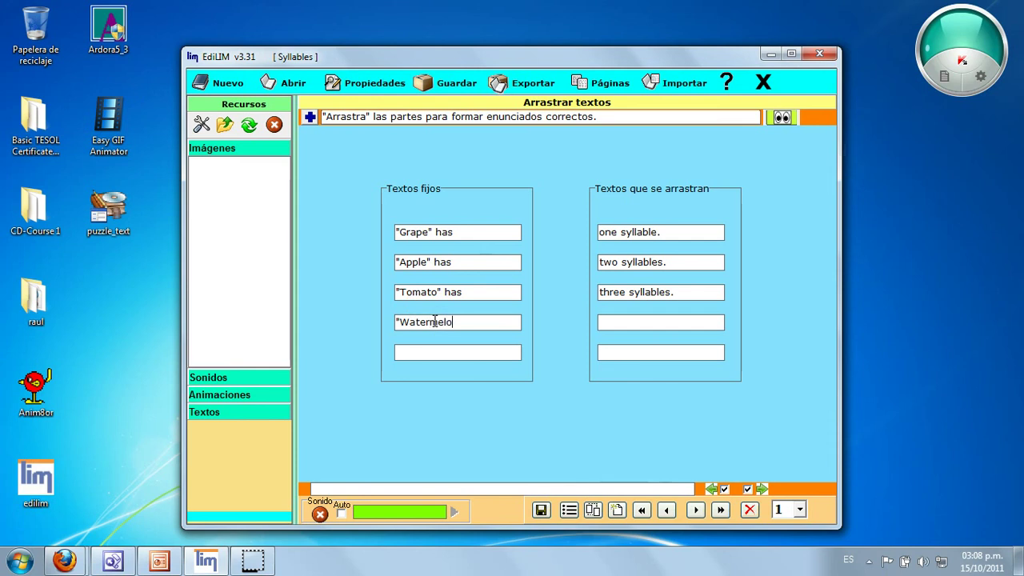
{"action": "type", "text": "\" has"}
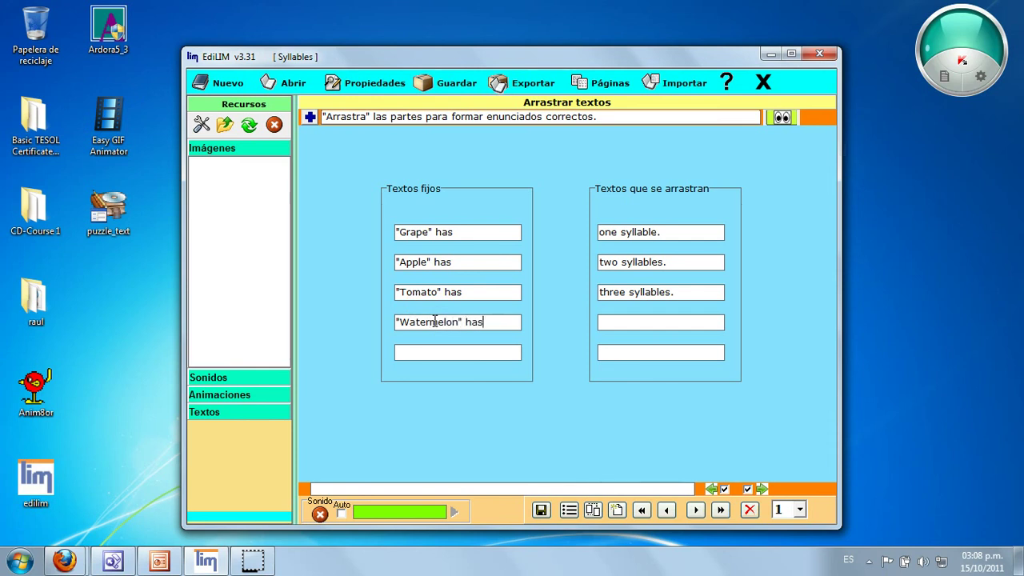
{"action": "left_click", "coordinate": [636, 320]}
{"action": "type", "text": "four"}
{"action": "type", "text": "sy"}
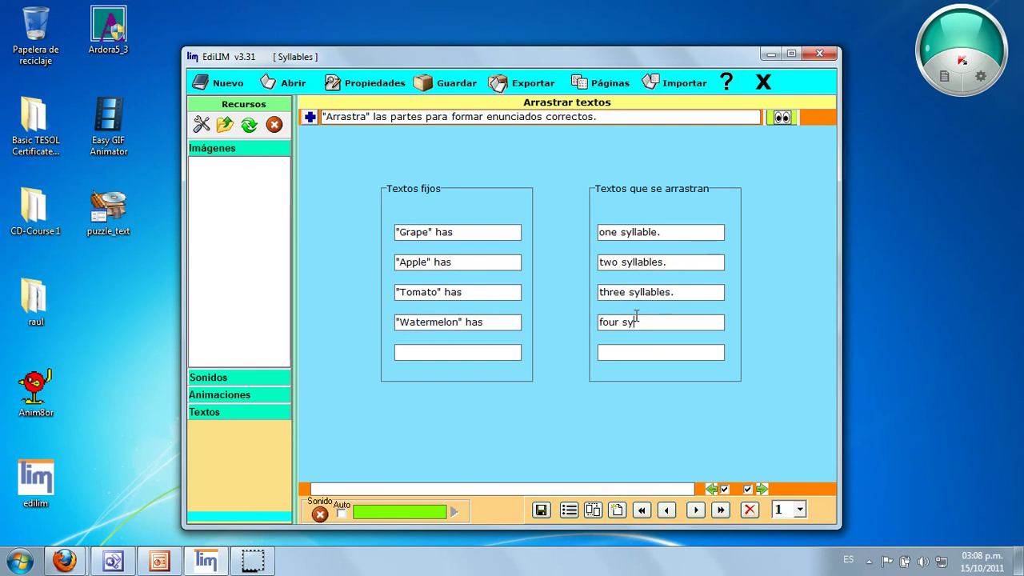
{"action": "type", "text": "bles."}
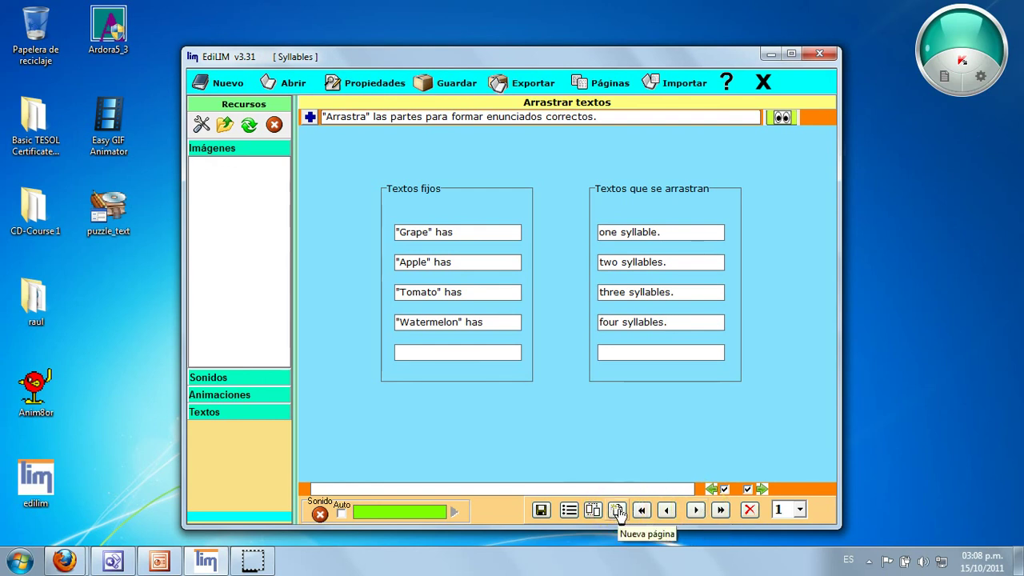
Step: Show the activity-type grid for a new page via Nueva página
{"action": "left_click", "coordinate": [618, 511]}
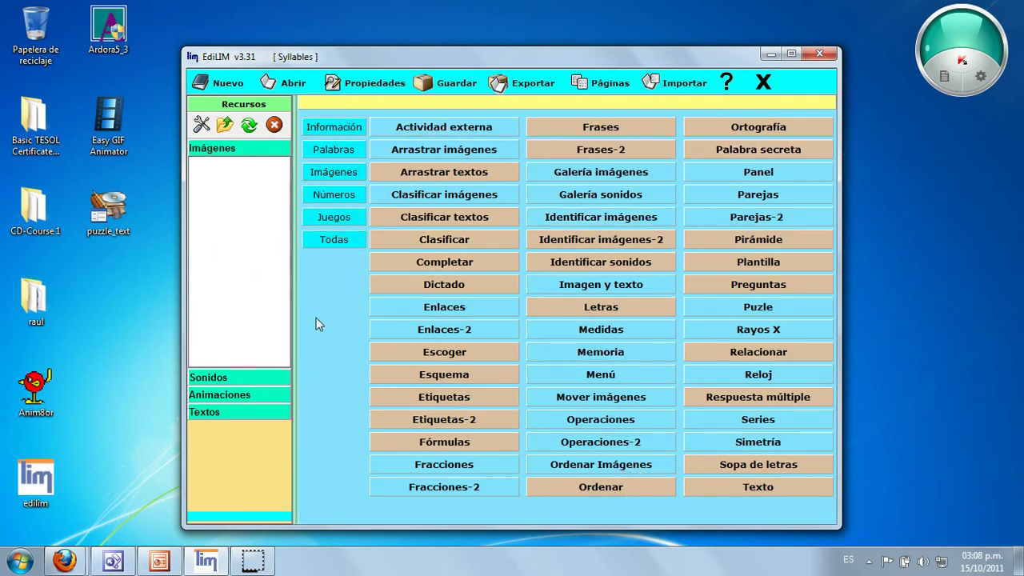
Step: Set the export resource directory to 'Syllables' and enable packaging as Syllables.zip
{"action": "left_click", "coordinate": [551, 89]}
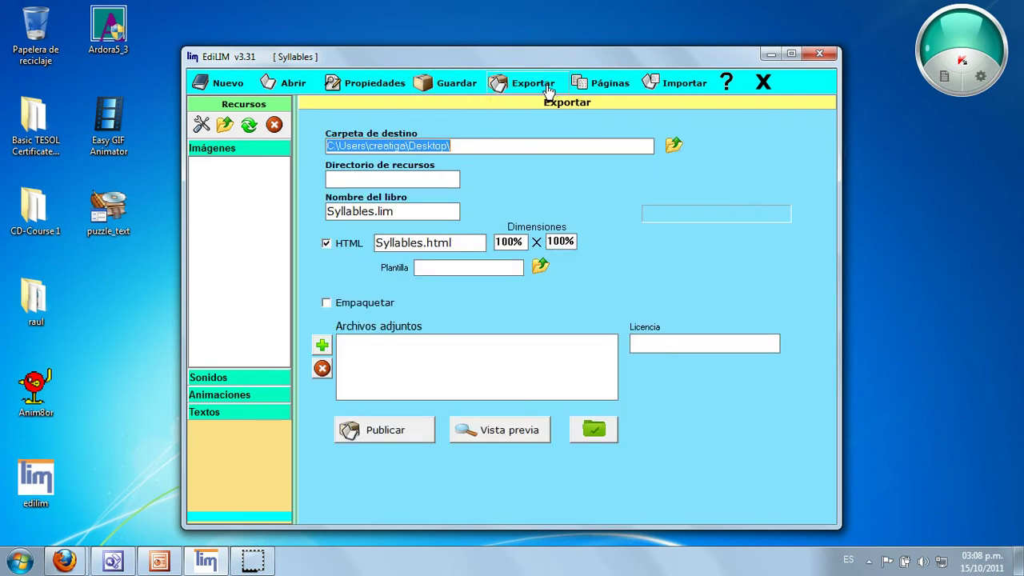
{"action": "left_click", "coordinate": [415, 182]}
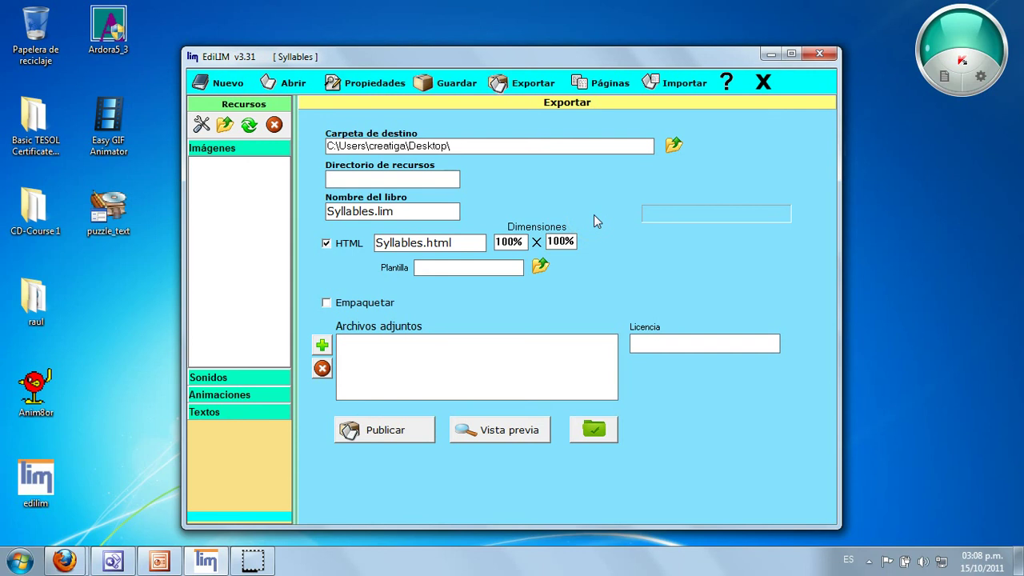
{"action": "type", "text": "Sylables"}
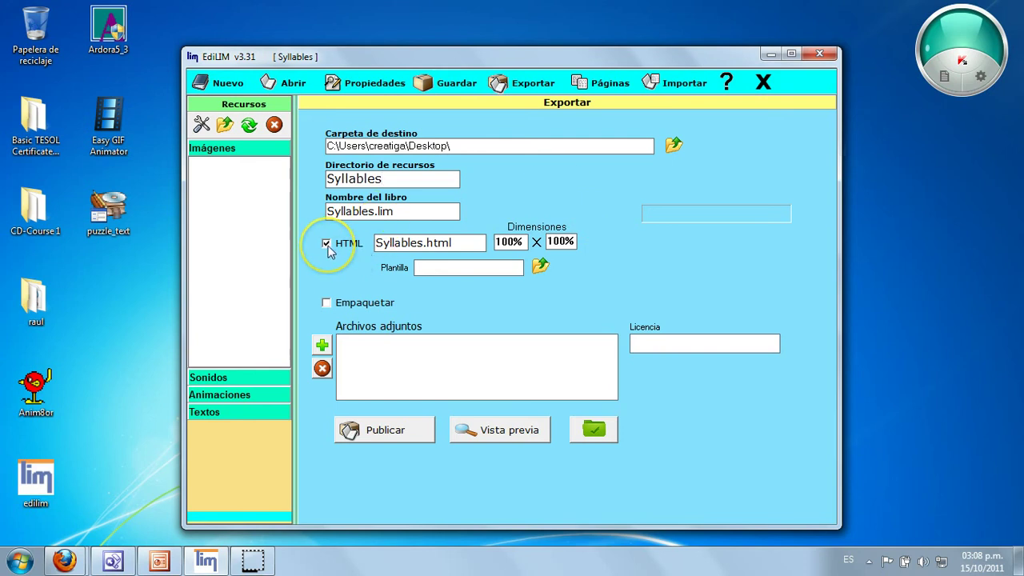
{"action": "left_click", "coordinate": [326, 303]}
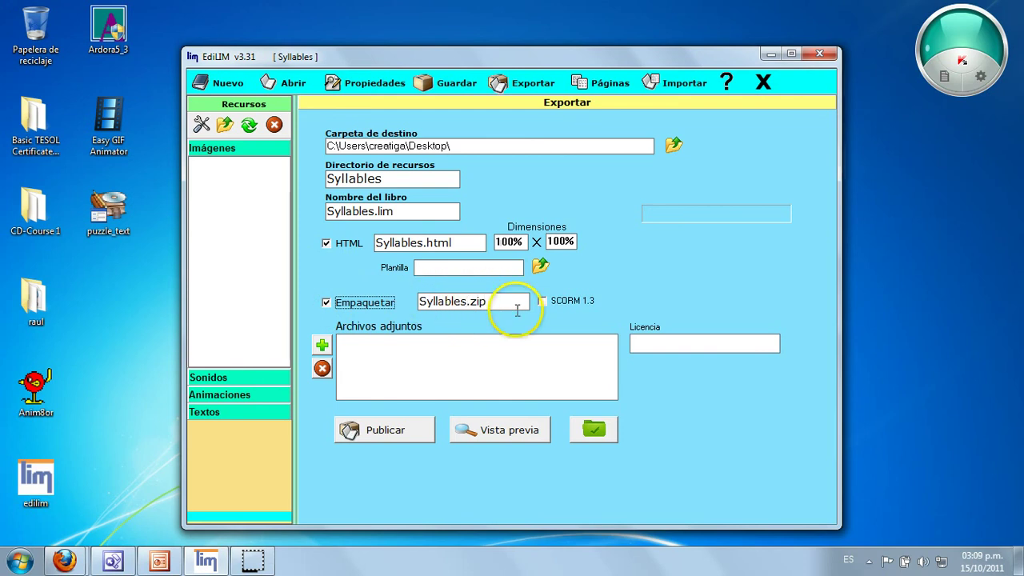
Step: Publish the book, approve creating the Syllables resource directory, and minimise EdiLIM
{"action": "left_click", "coordinate": [372, 436]}
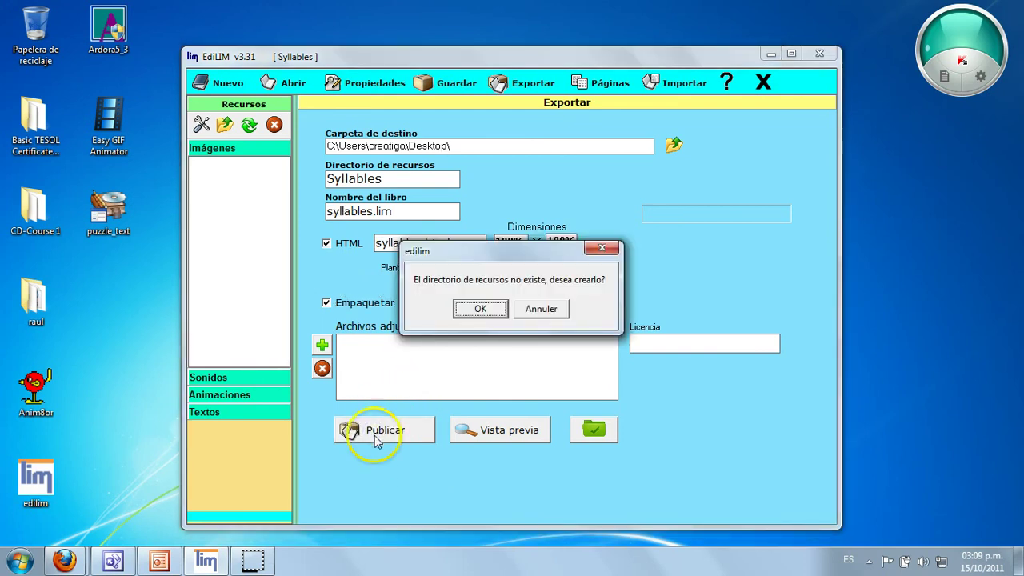
{"action": "left_click", "coordinate": [474, 310]}
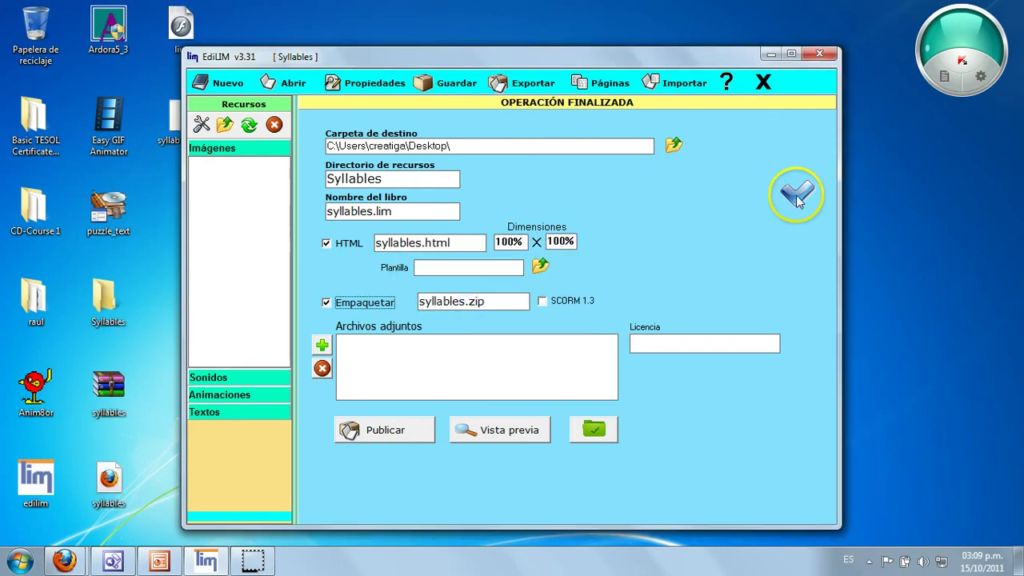
{"action": "left_click", "coordinate": [773, 55]}
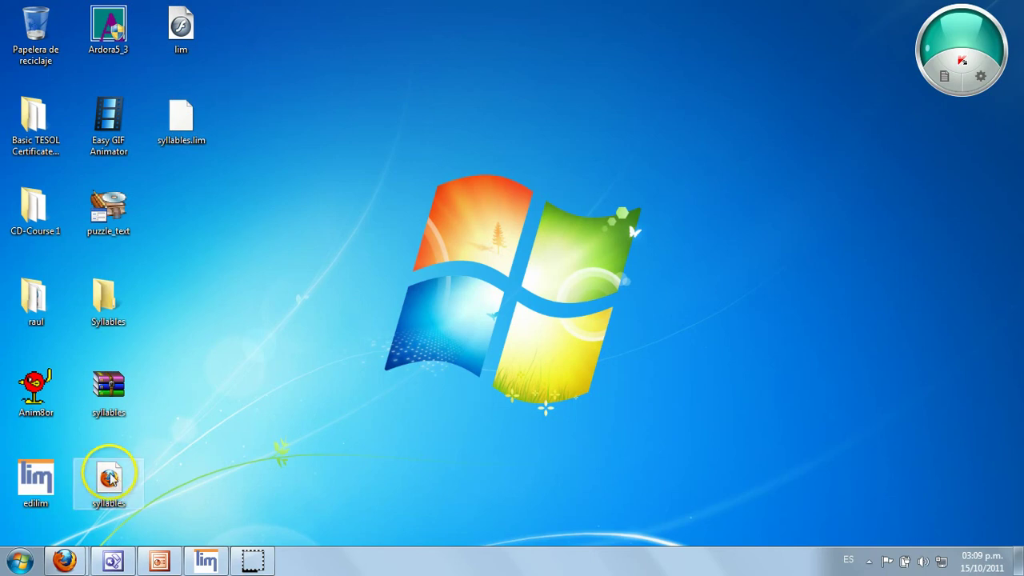
{"action": "left_click", "coordinate": [108, 388]}
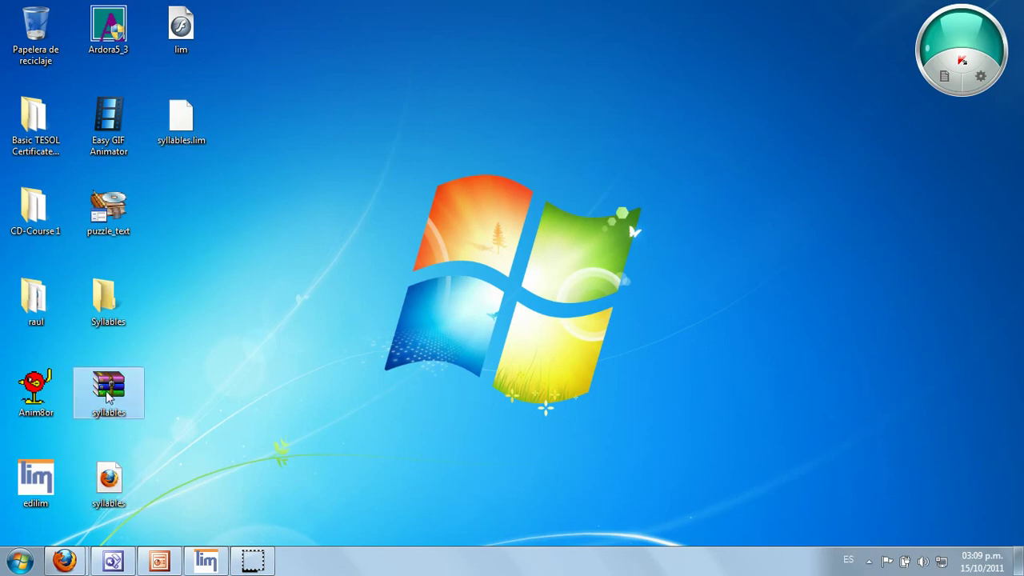